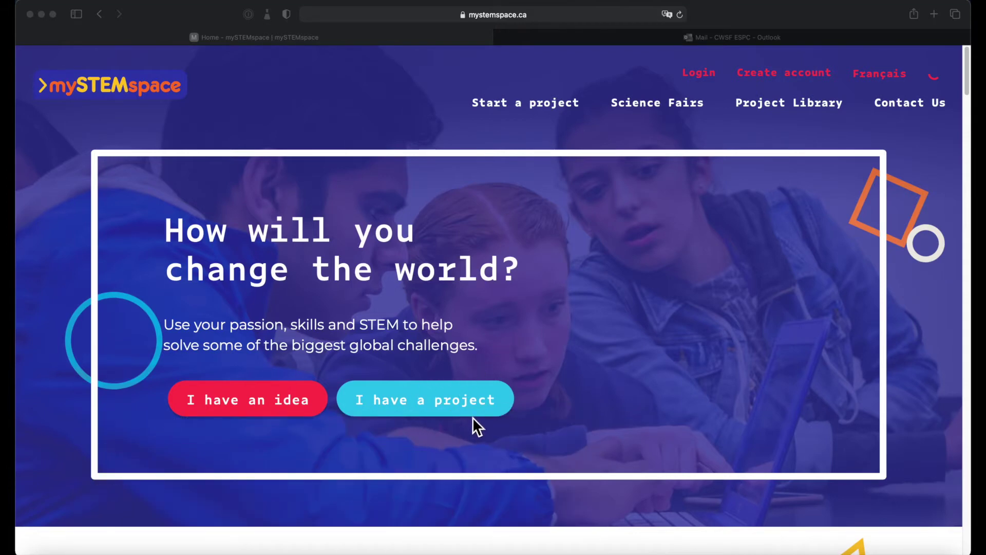
# Create a new mySTEMspace student account with an email address, answering Yes.
pyautogui.click(447, 407)
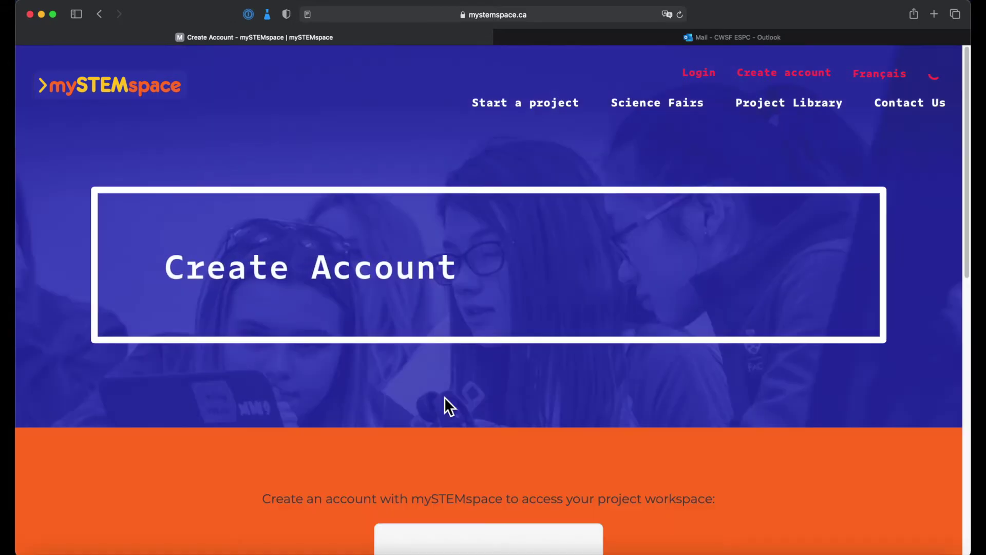
pyautogui.scroll(-1, 567, 331)
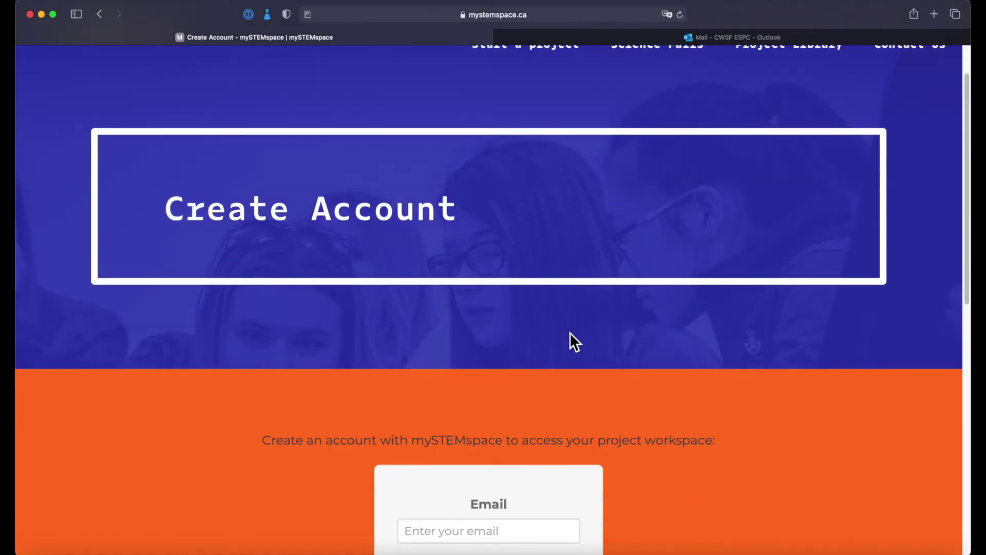
pyautogui.scroll(-4, 570, 339)
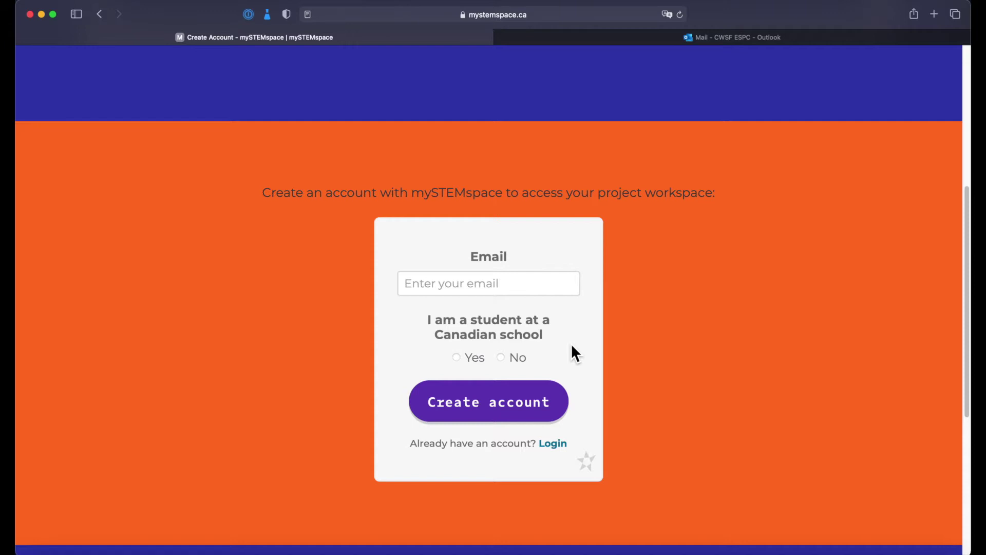
pyautogui.click(488, 283)
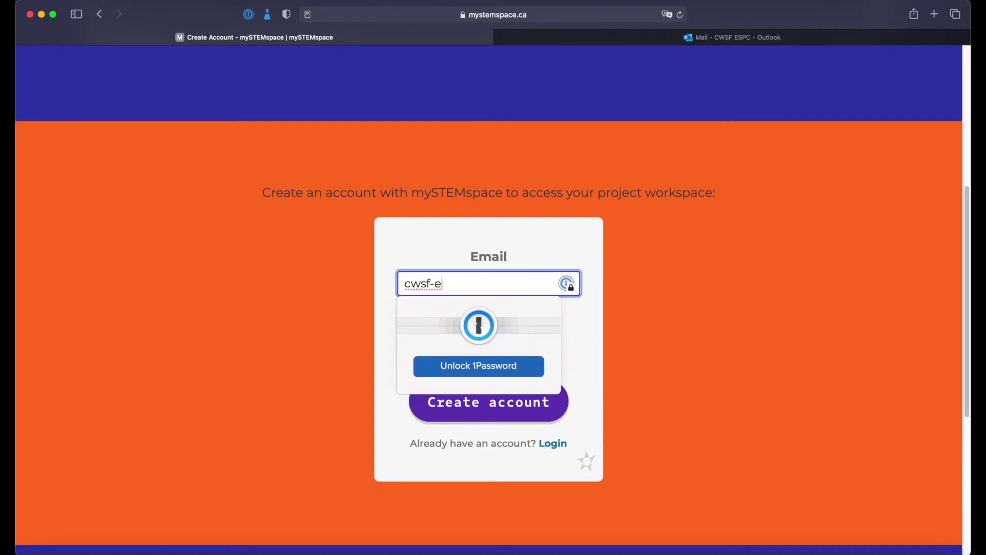
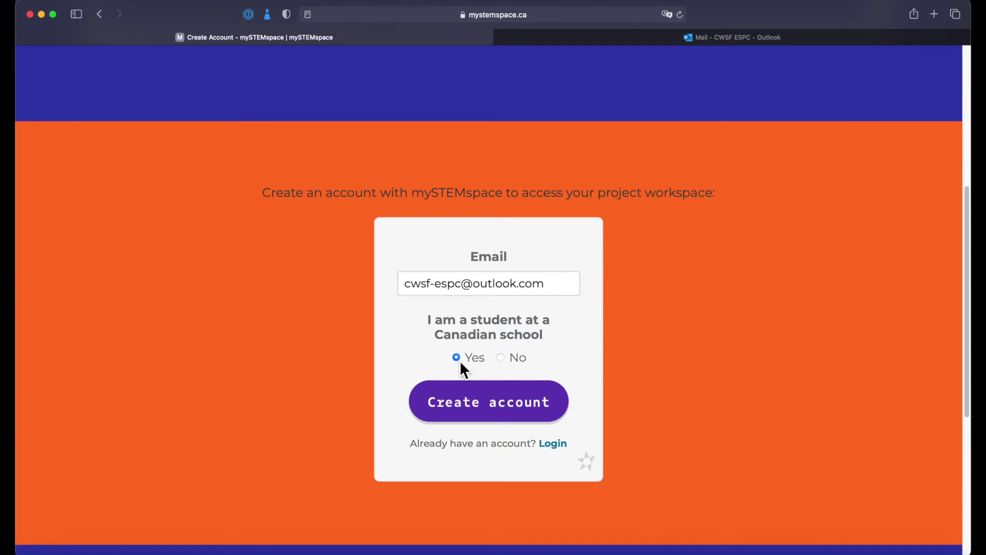
pyautogui.click(522, 408)
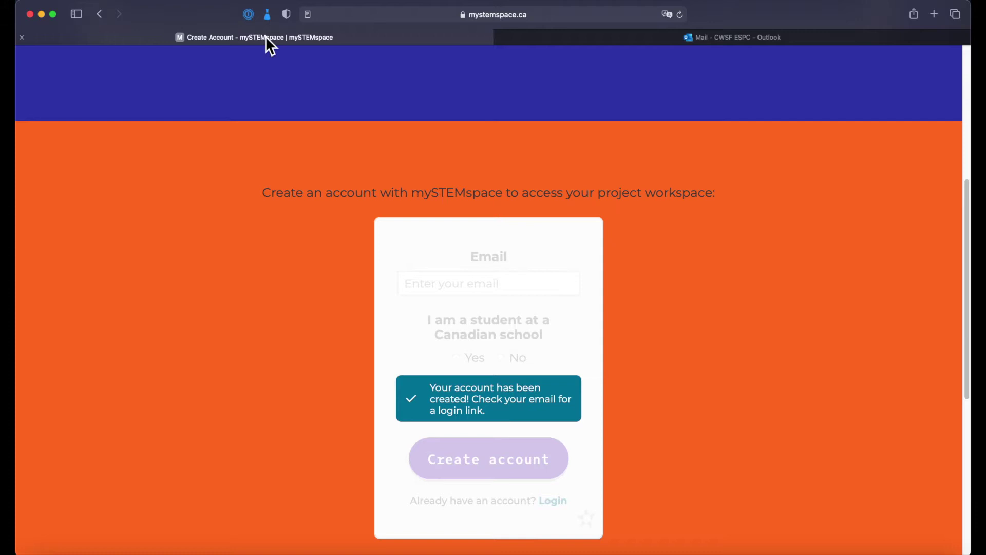
# Open the Welcome email in Outlook and follow its Set initial password link.
pyautogui.click(578, 39)
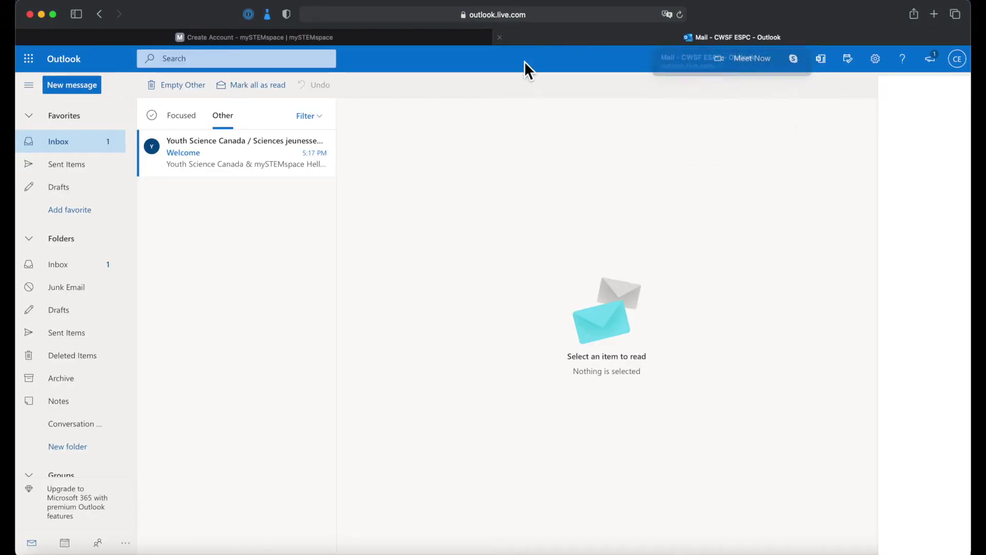
pyautogui.click(249, 165)
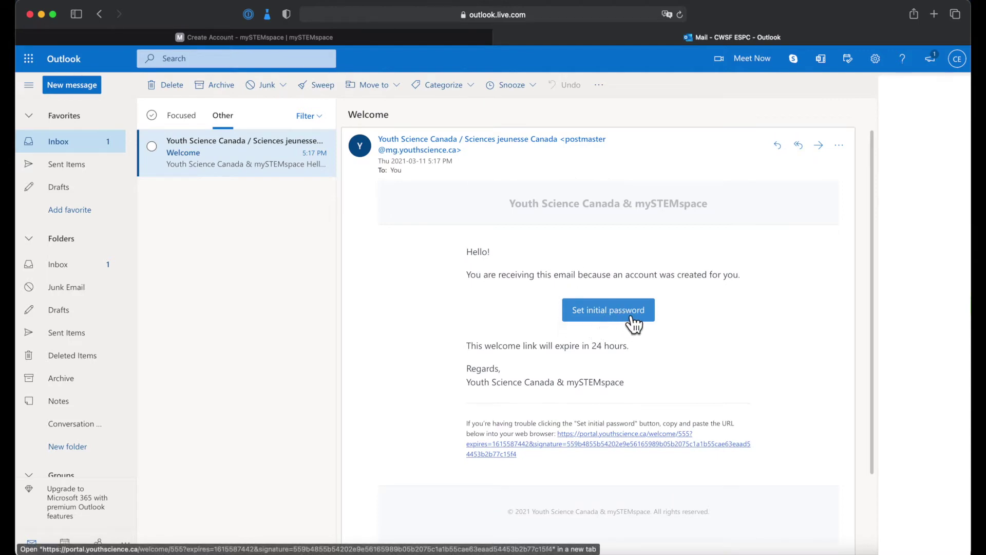
pyautogui.click(633, 323)
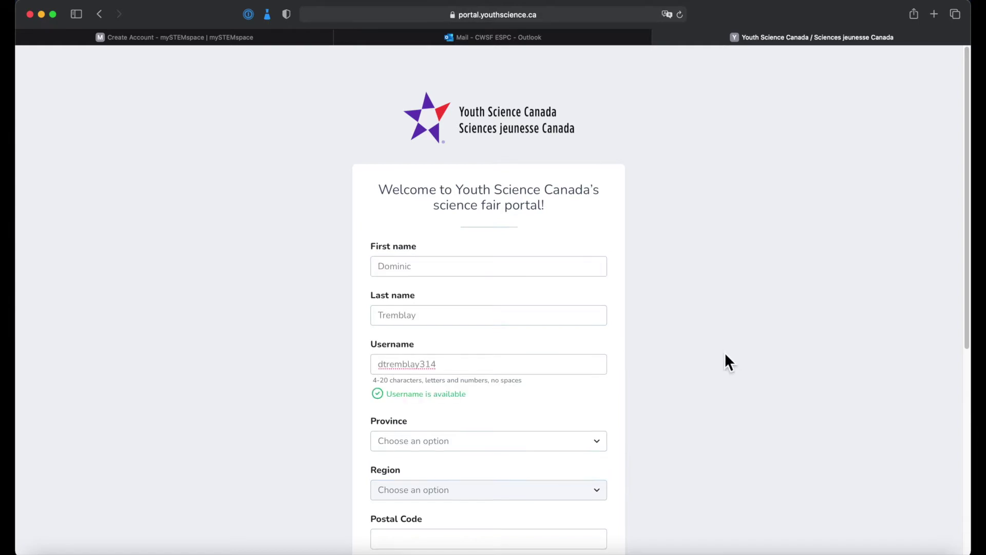
pyautogui.scroll(-3, 723, 355)
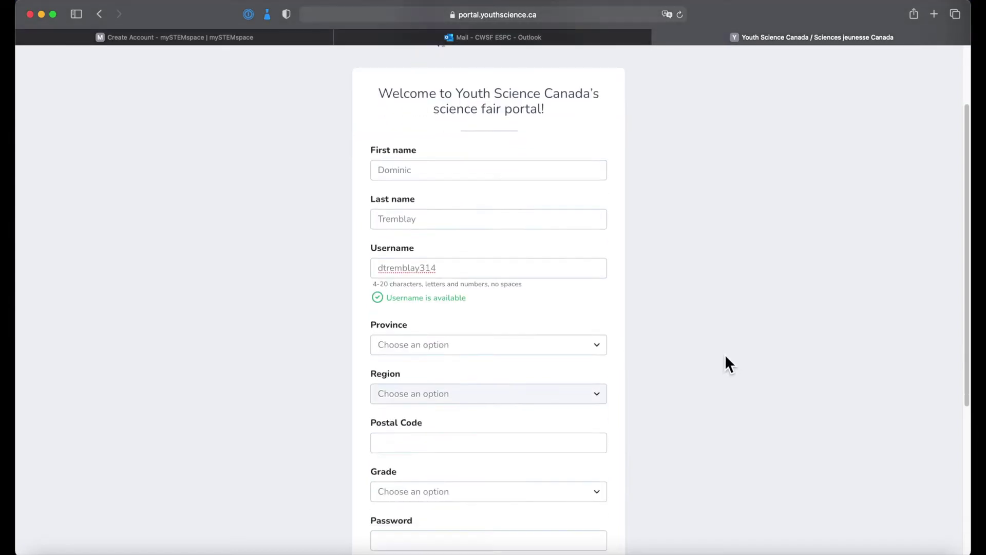
# Set province Ontario and region Quinte - Belleville, and enter the postal code.
pyautogui.click(460, 335)
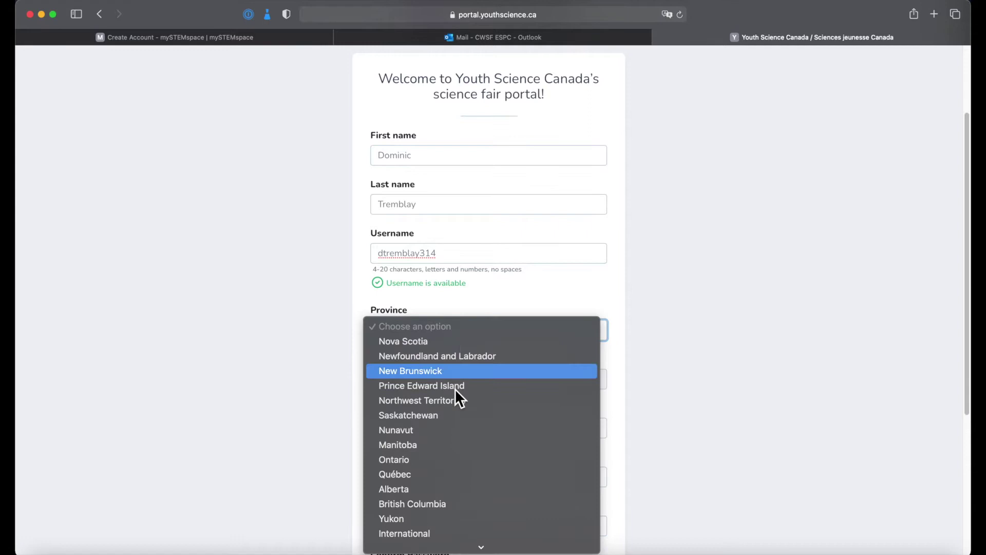
pyautogui.click(457, 462)
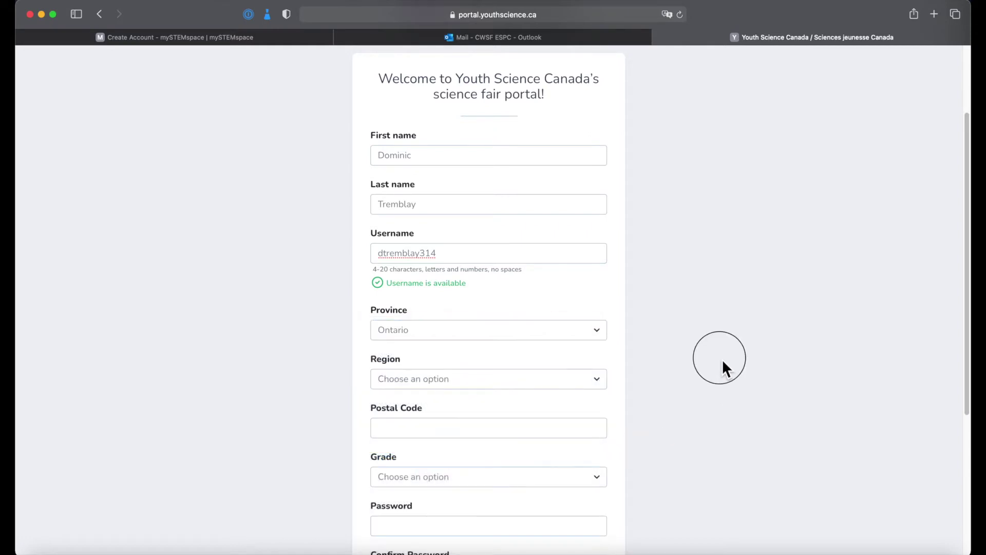
pyautogui.scroll(-2, 691, 355)
pyautogui.click(509, 302)
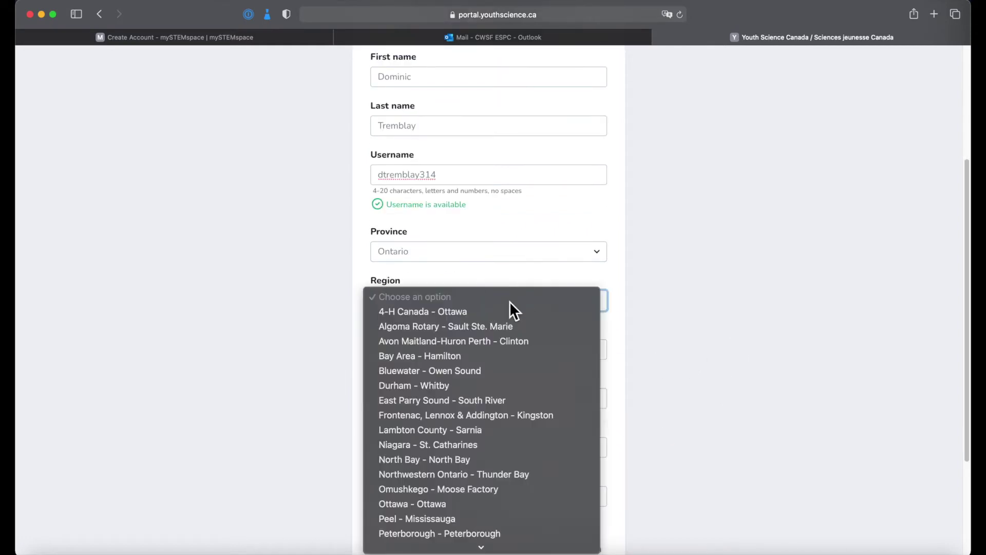
pyautogui.scroll(-2, 505, 509)
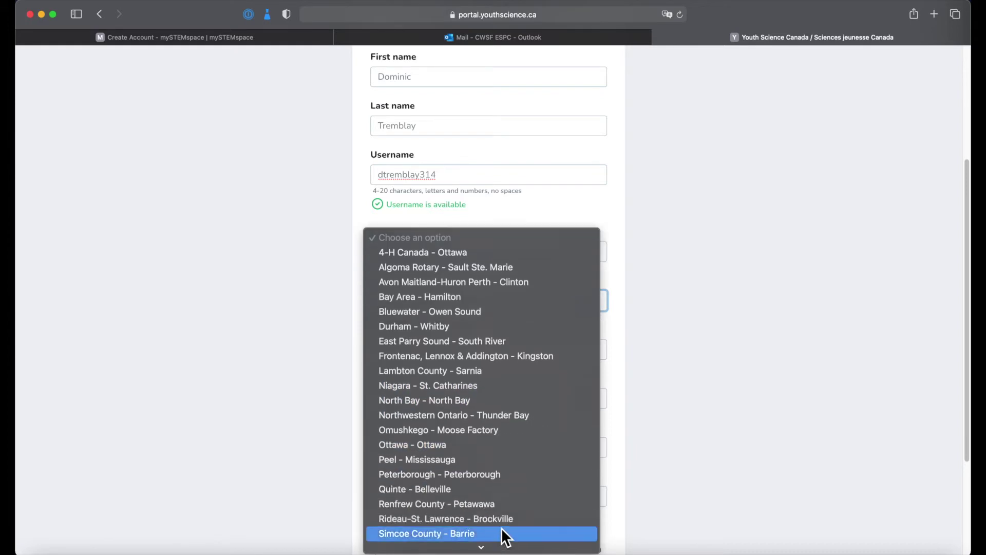
pyautogui.scroll(2, 480, 325)
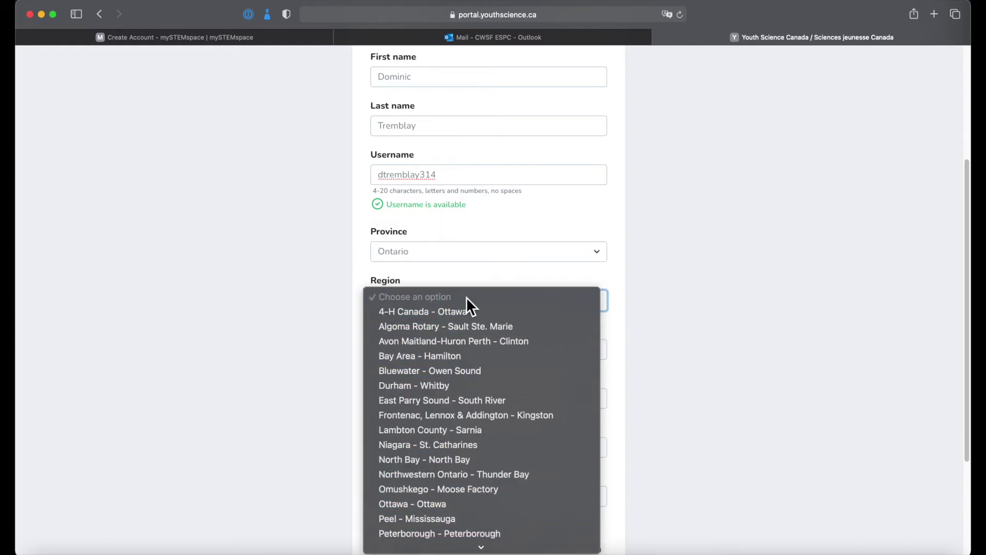
pyautogui.scroll(-3, 473, 316)
pyautogui.scroll(-2, 473, 324)
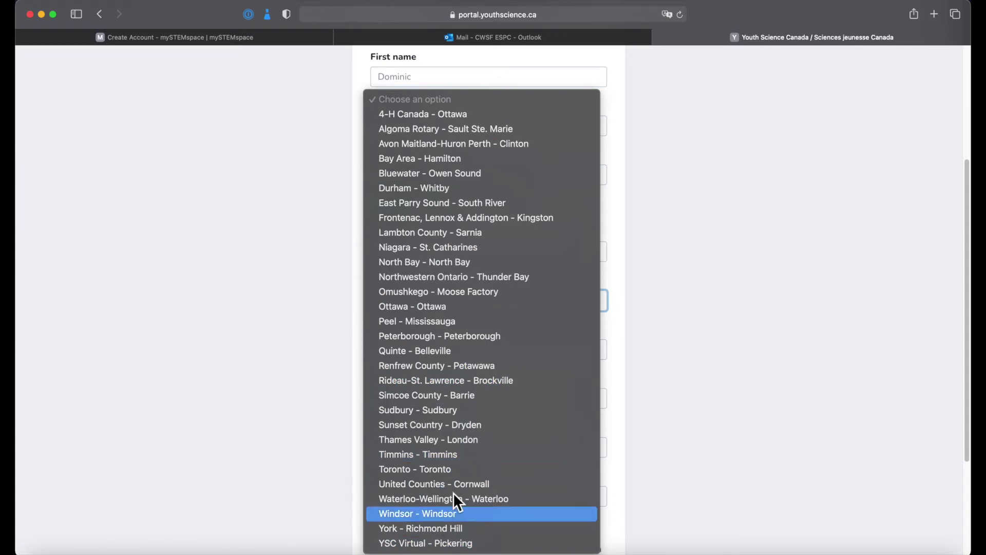
pyautogui.click(604, 327)
pyautogui.click(761, 291)
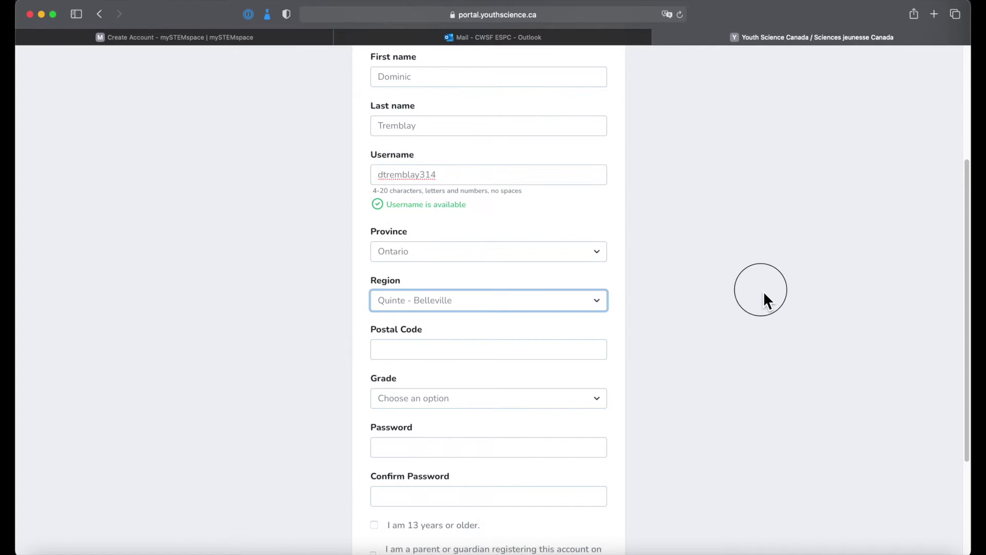
pyautogui.click(493, 356)
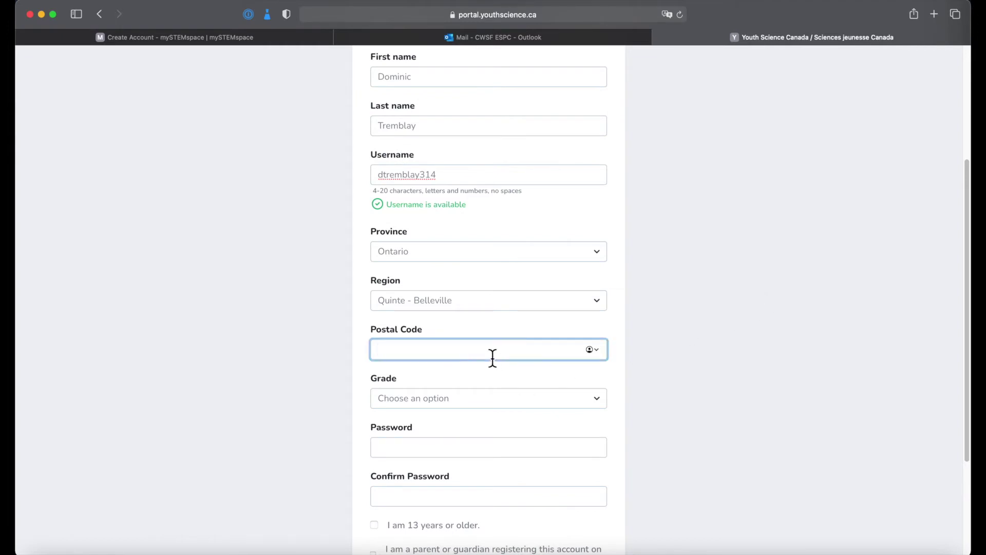
pyautogui.write('K8P')
pyautogui.write(' 0E5')
# Set grade 7 / Secondary I, then enter and confirm the account password.
pyautogui.click(569, 400)
pyautogui.click(475, 510)
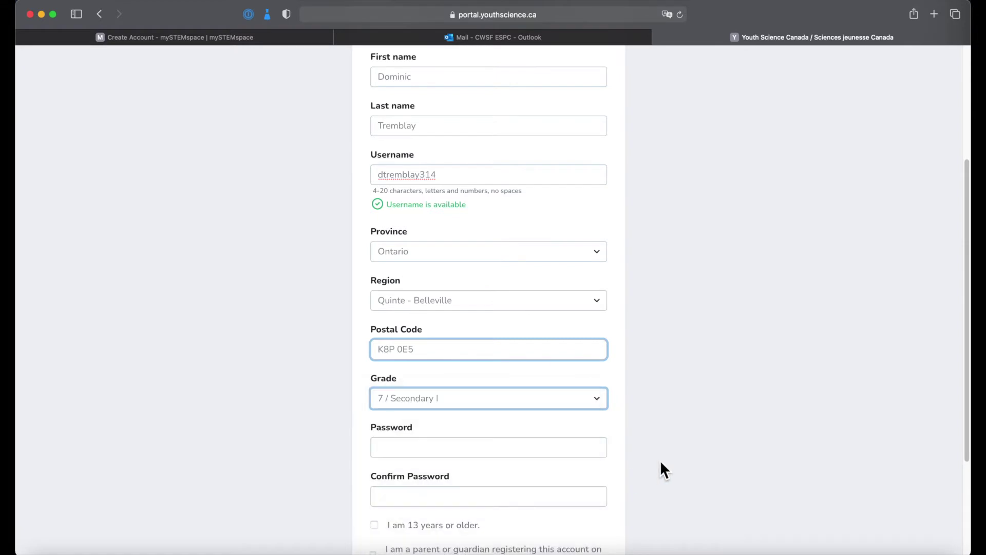
pyautogui.scroll(-3, 678, 455)
pyautogui.click(498, 291)
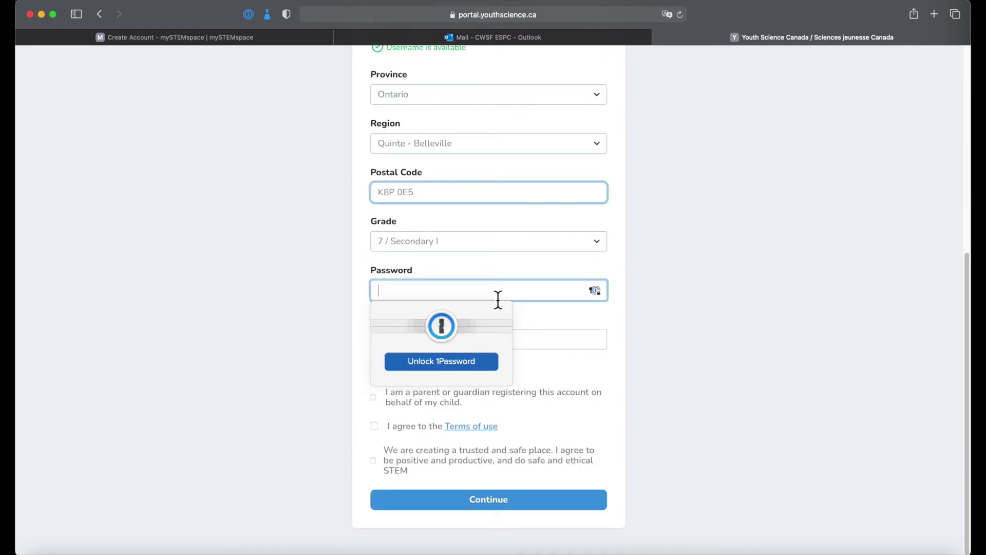
pyautogui.write('••••••••••••••')
pyautogui.click(580, 340)
pyautogui.write('••••••••••••')
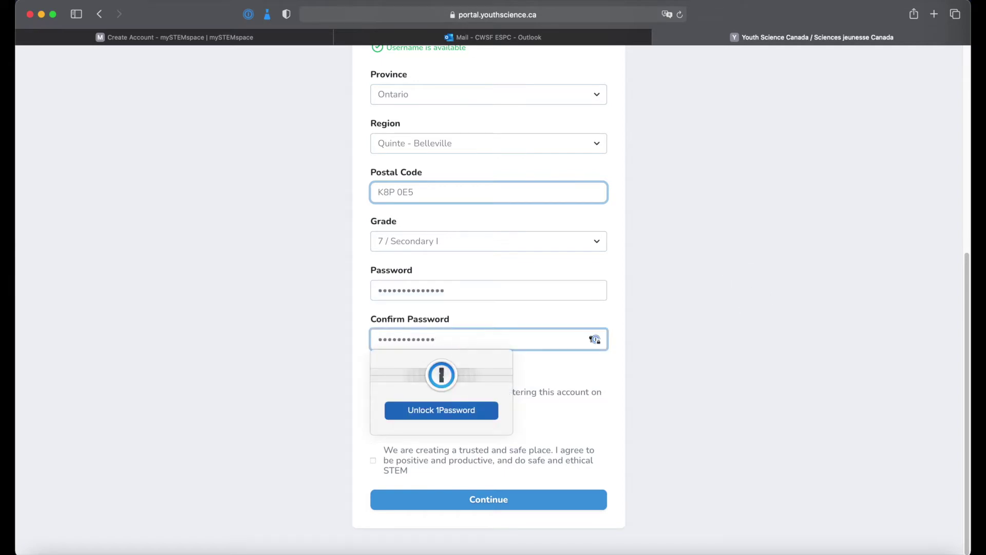
pyautogui.write('••')
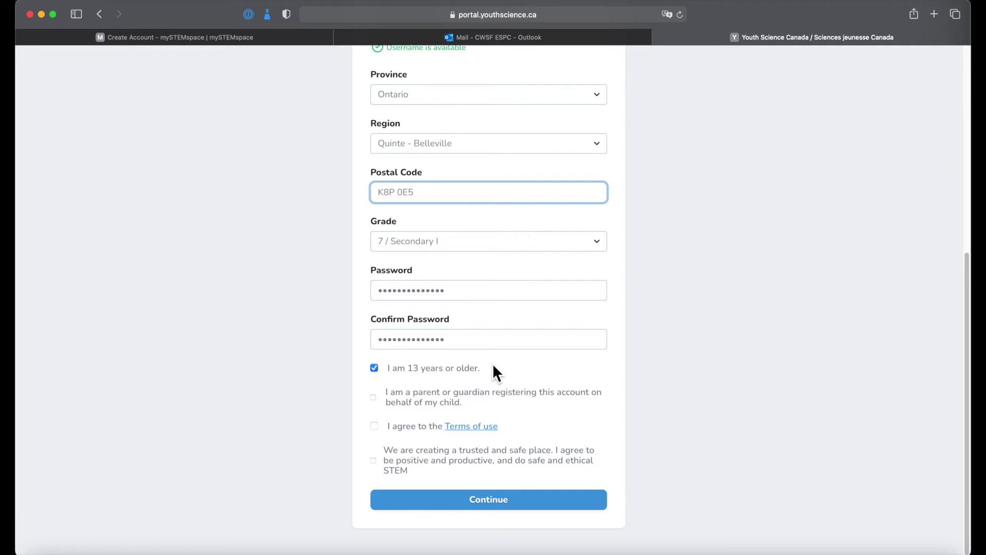
# Leave the parent-registration box unchecked and agree to the Terms of use.
pyautogui.click(374, 398)
pyautogui.scroll(-2, 416, 417)
pyautogui.scroll(-5, 449, 429)
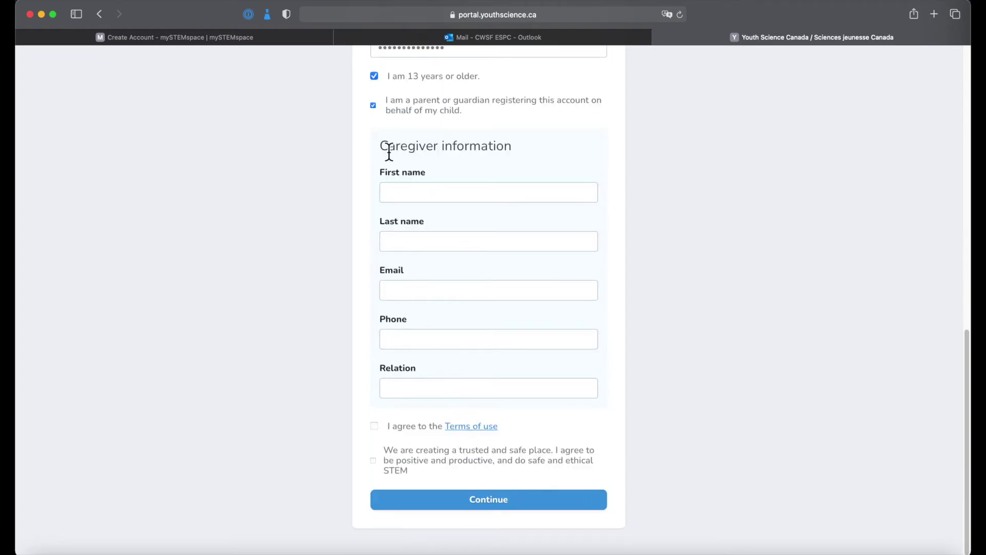
pyautogui.click(374, 106)
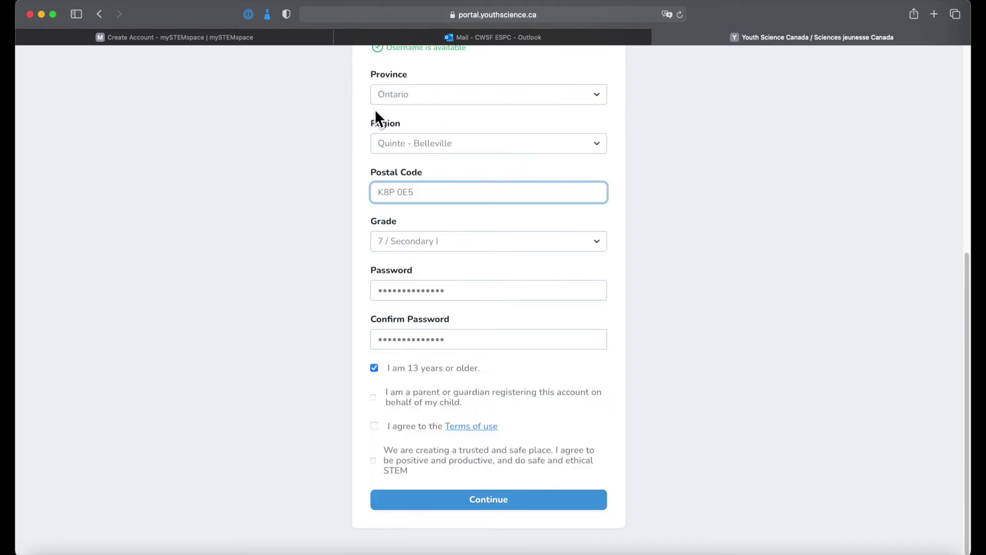
pyautogui.click(375, 427)
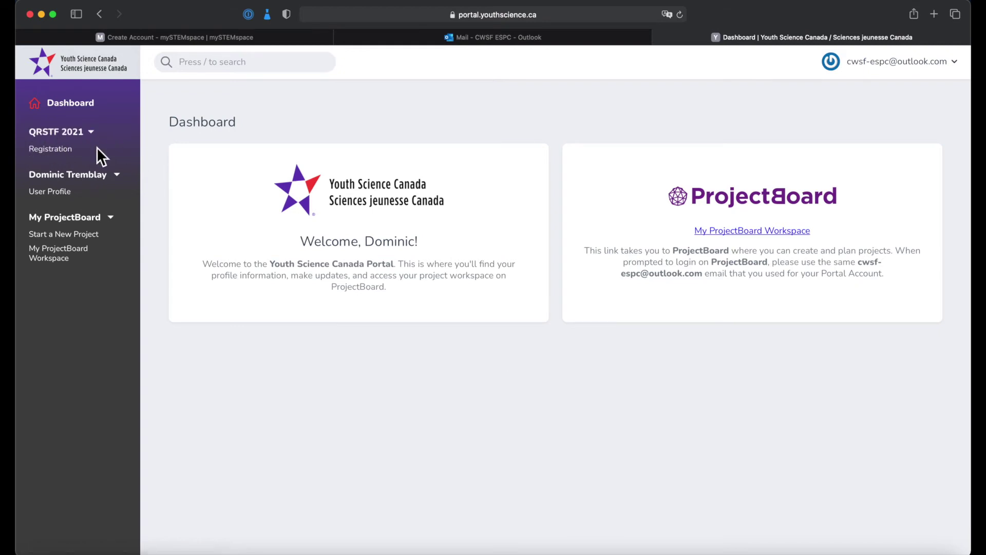
# Review the QRSTF 2021 registration and profile editor, then start a new ProjectBoard project.
pyautogui.click(61, 154)
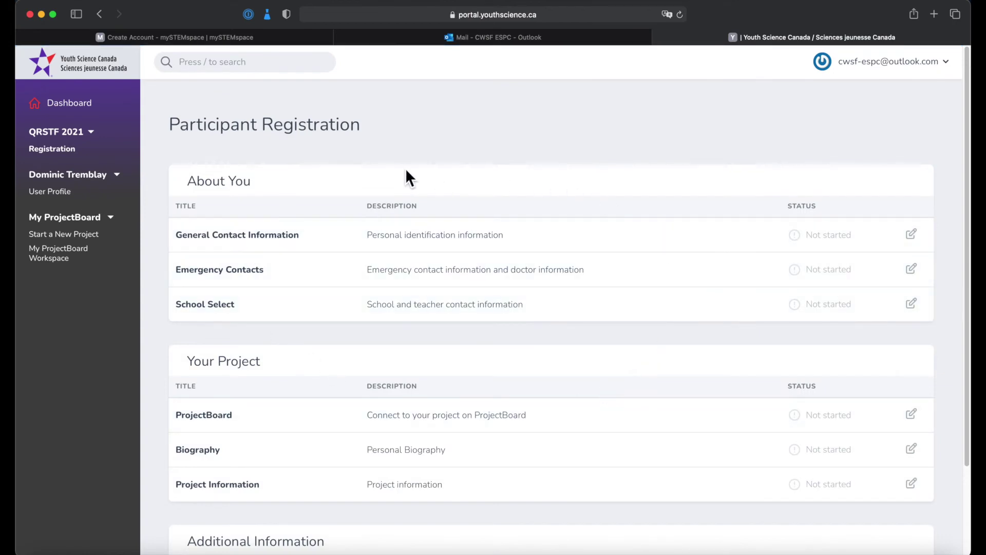
pyautogui.click(54, 192)
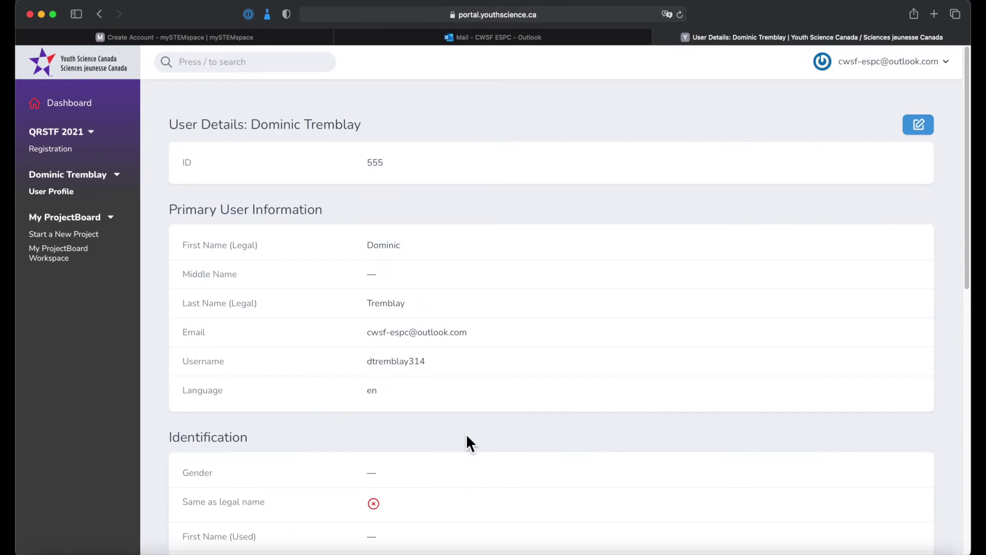
pyautogui.click(918, 127)
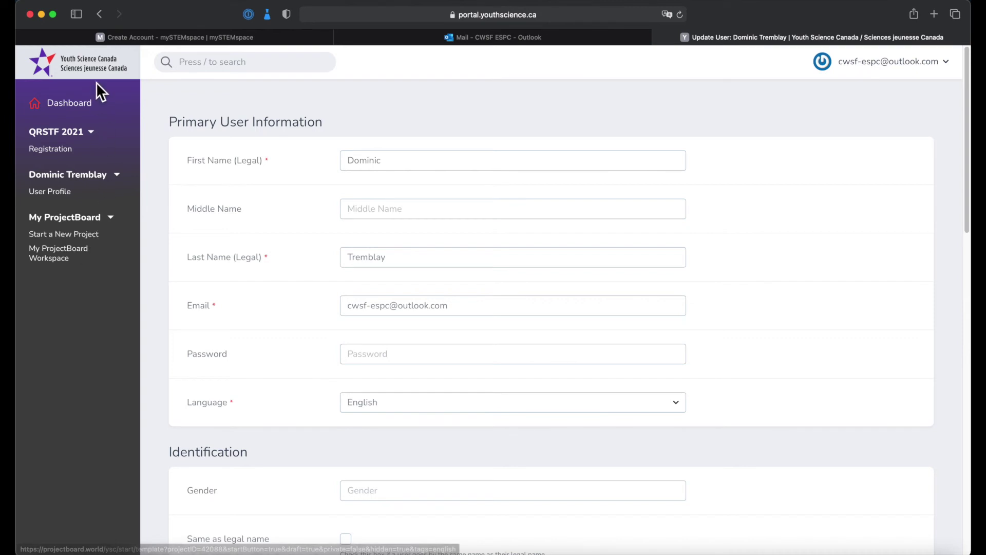
pyautogui.click(89, 113)
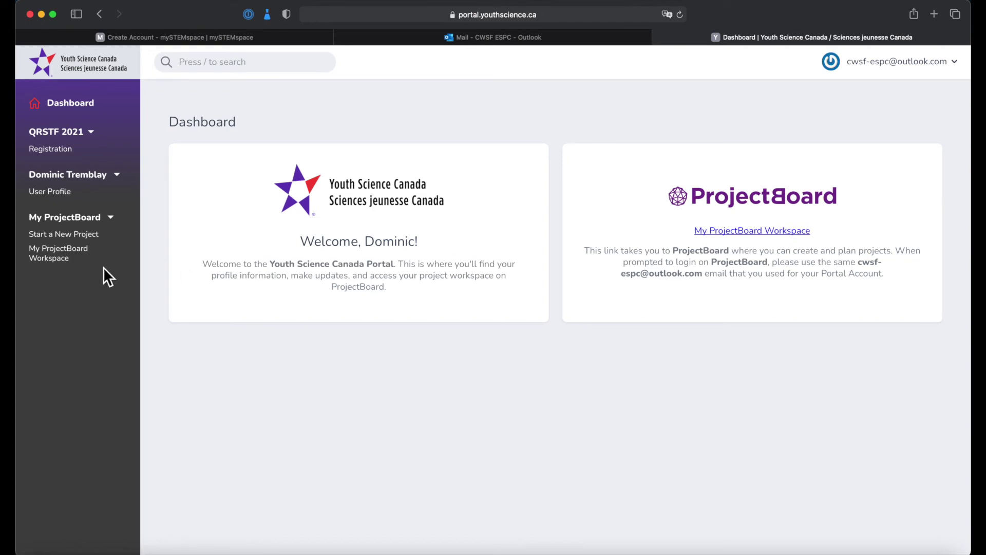
pyautogui.click(89, 232)
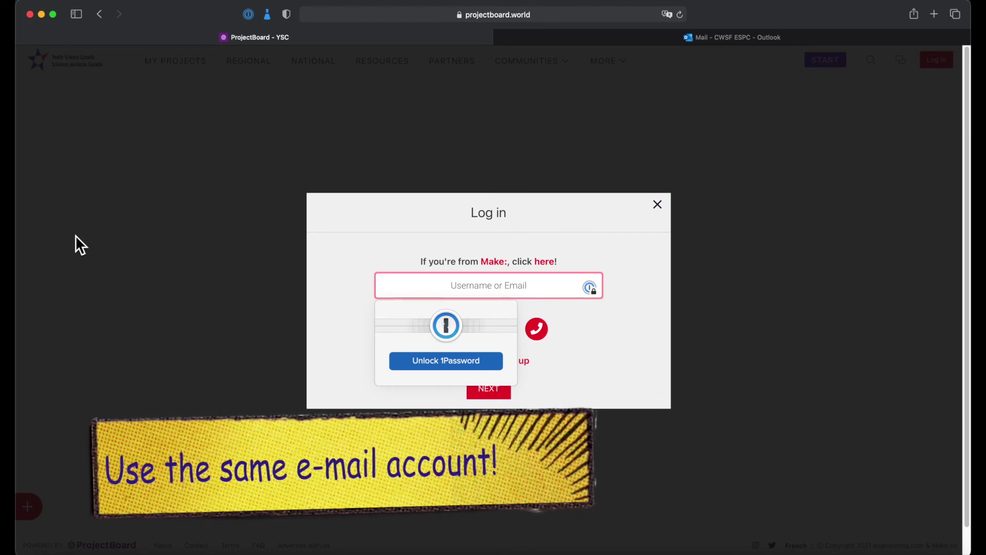
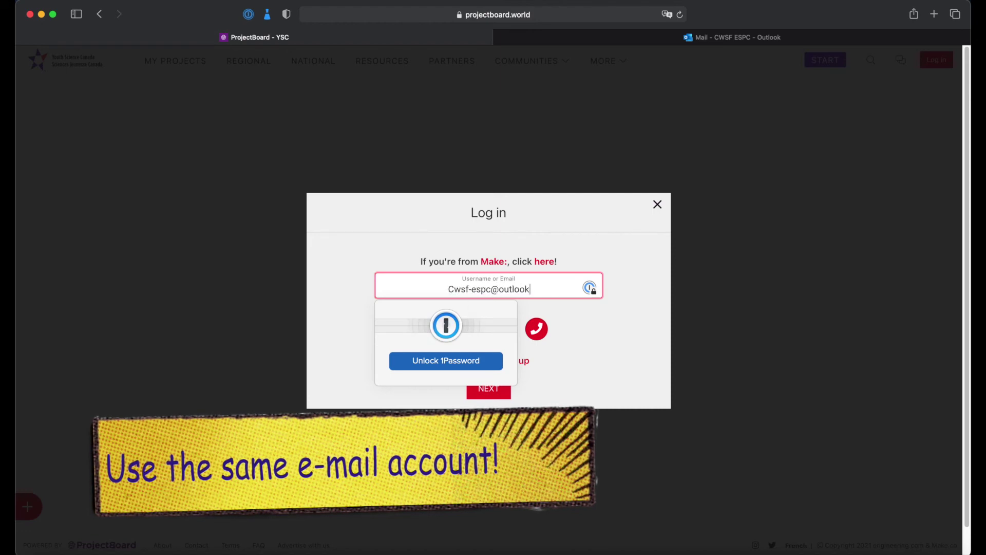
# Submit the account email in ProjectBoard's Log in dialog to request a code.
pyautogui.click(499, 391)
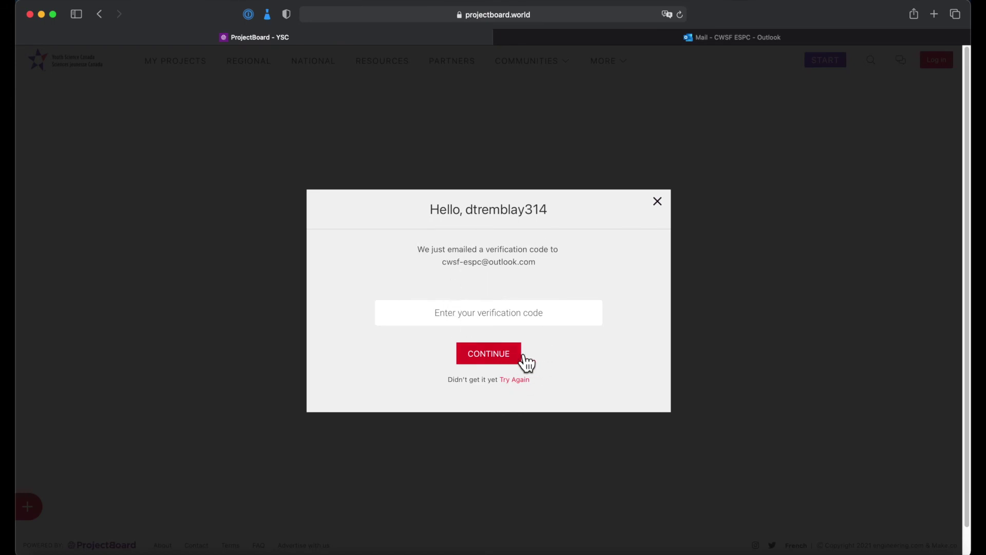
pyautogui.click(606, 41)
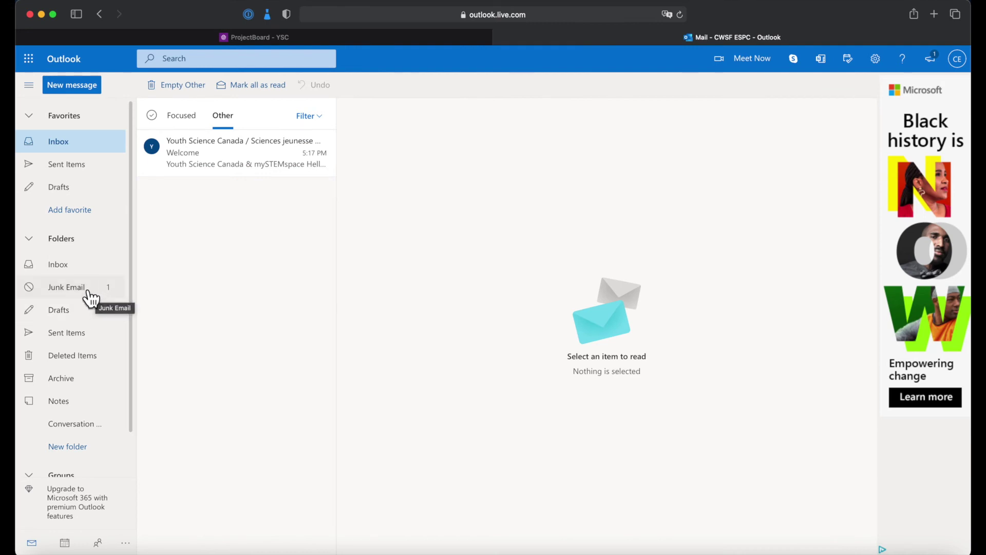
pyautogui.click(86, 291)
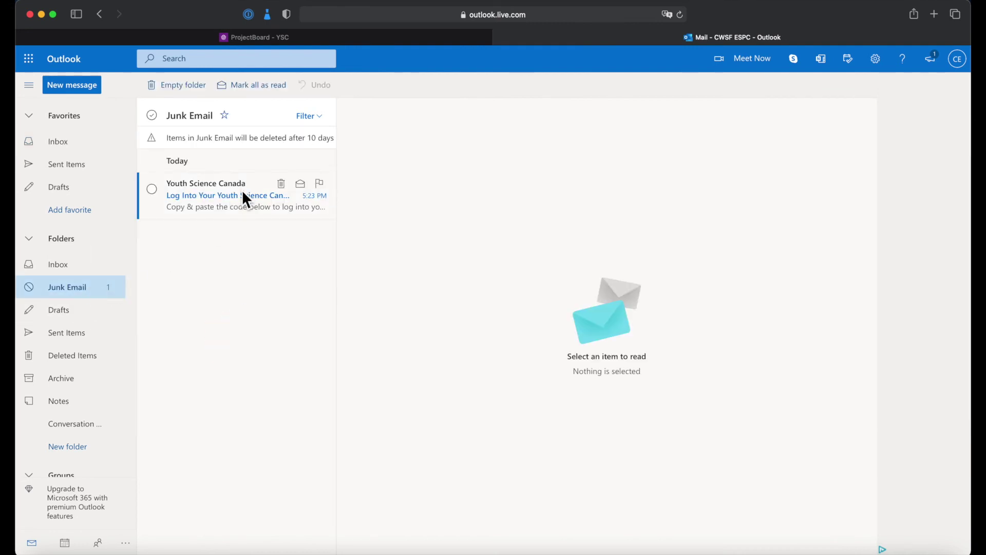
pyautogui.click(242, 192)
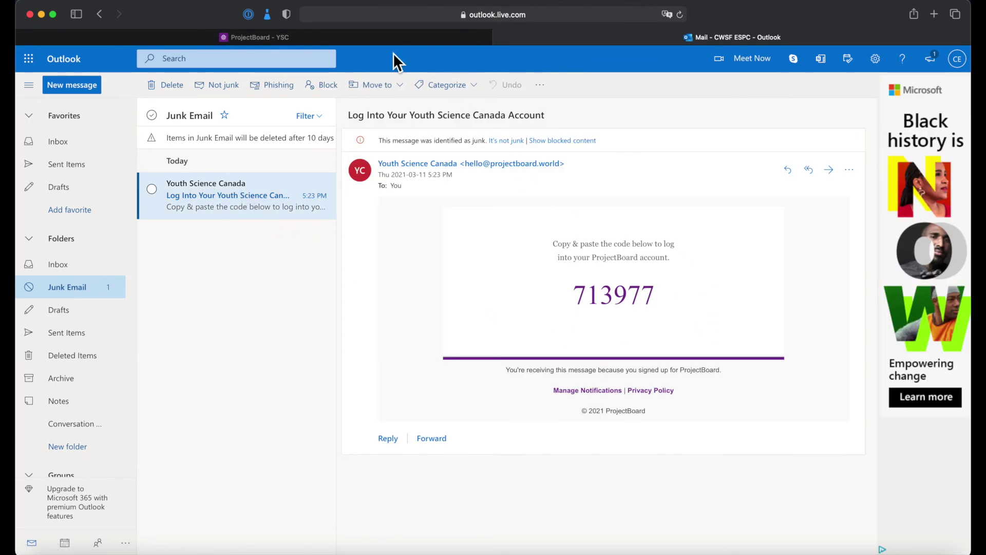
pyautogui.click(392, 36)
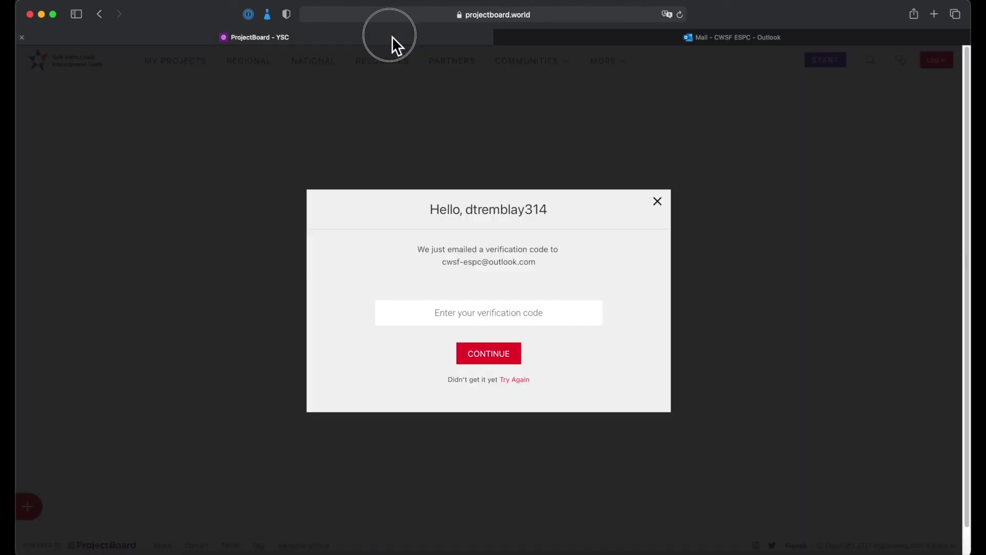
pyautogui.click(511, 315)
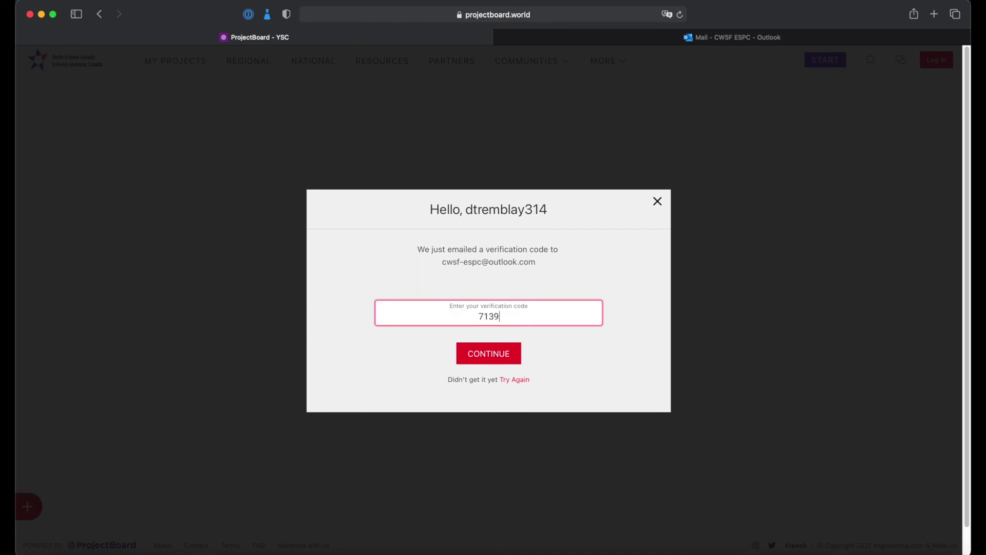
pyautogui.click(497, 355)
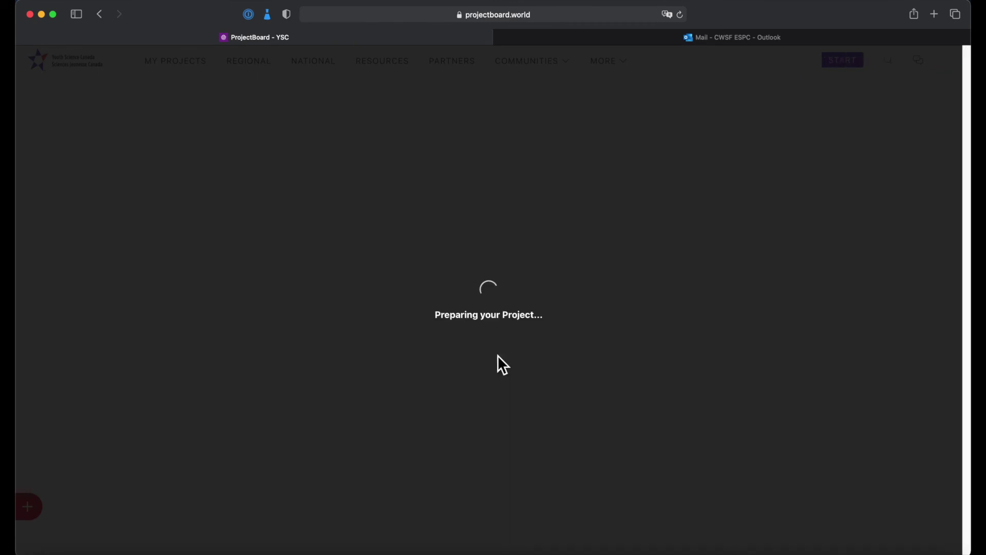